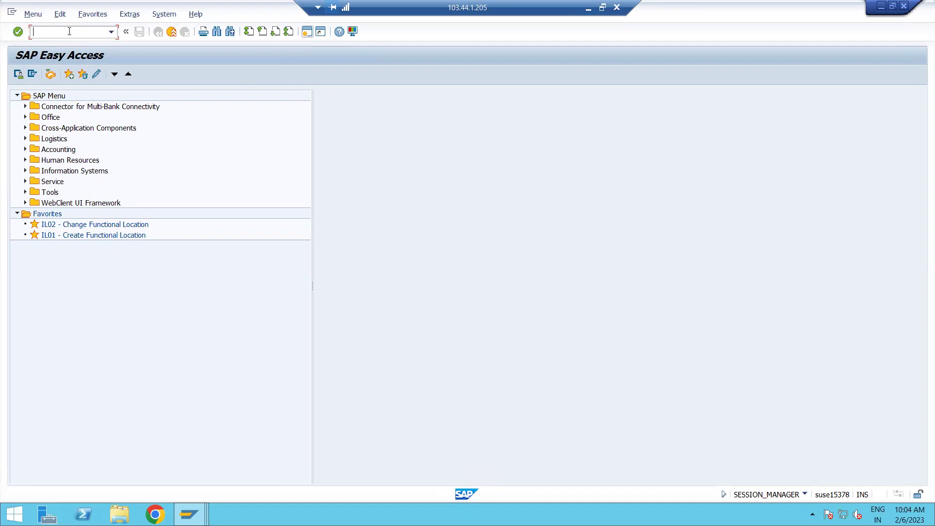
Start transaction ME51N to create a purchase requisition
{"action": "type", "text": "ME51N"}
{"action": "key", "text": "Return"}
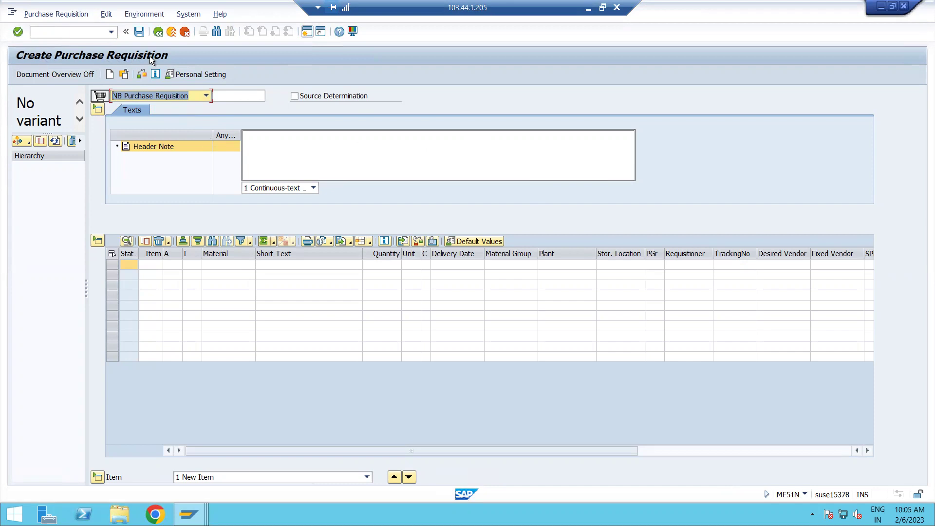
Collapse the requisition's header and item overview sections and expand the header again
{"action": "left_click", "coordinate": [98, 110]}
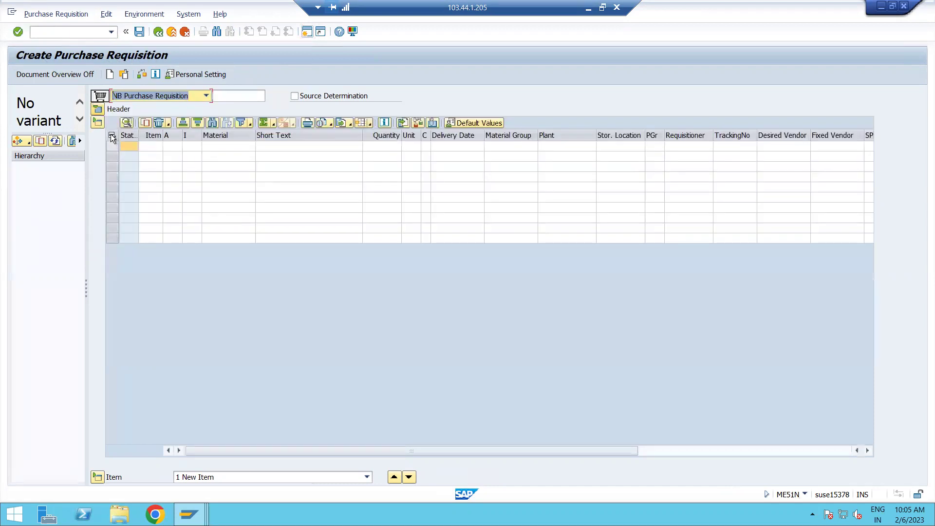
{"action": "left_click", "coordinate": [99, 121]}
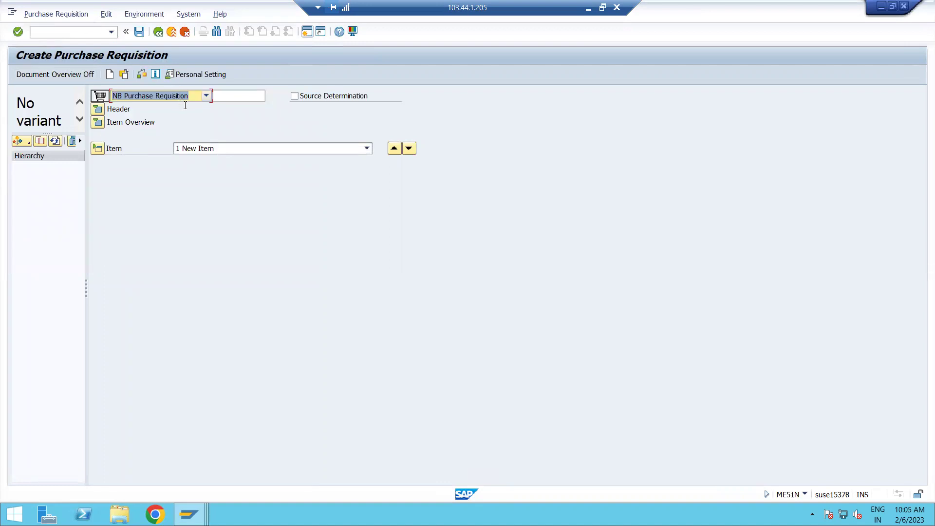
{"action": "left_click", "coordinate": [100, 110]}
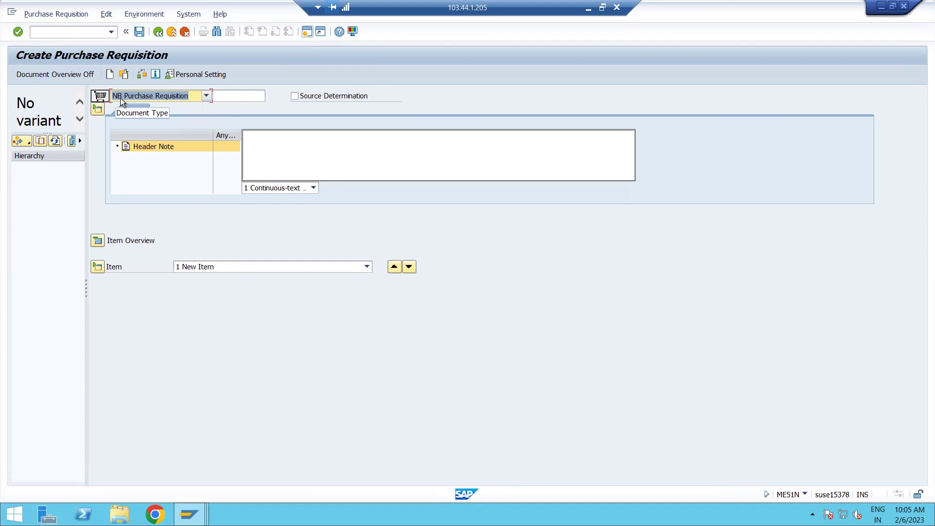
Select NB Purchase Requisition as the document type and expand the item overview
{"action": "left_click", "coordinate": [205, 97]}
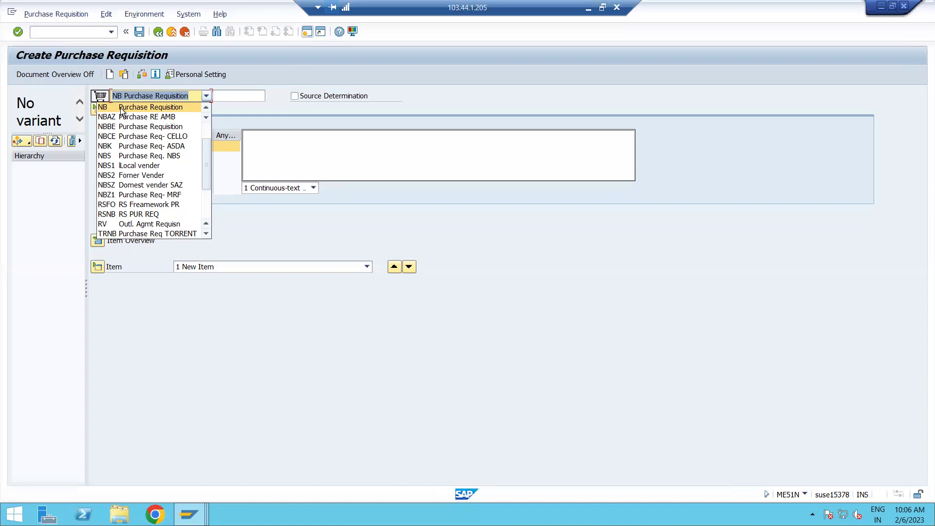
{"action": "left_click", "coordinate": [121, 107]}
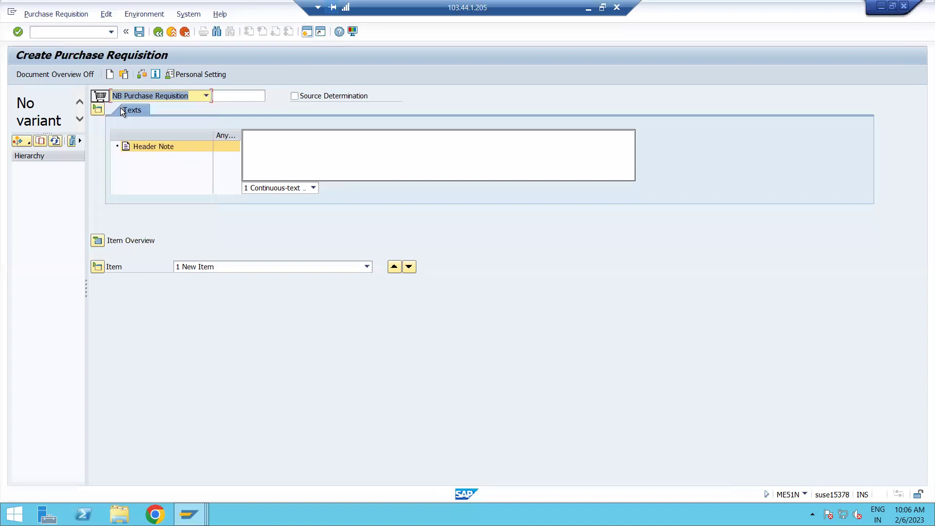
{"action": "left_click", "coordinate": [294, 152]}
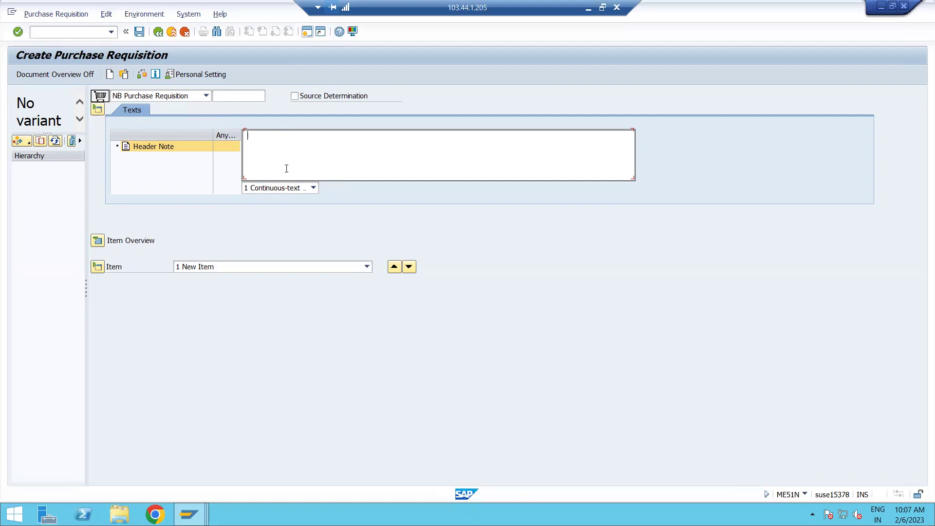
{"action": "left_click", "coordinate": [97, 240]}
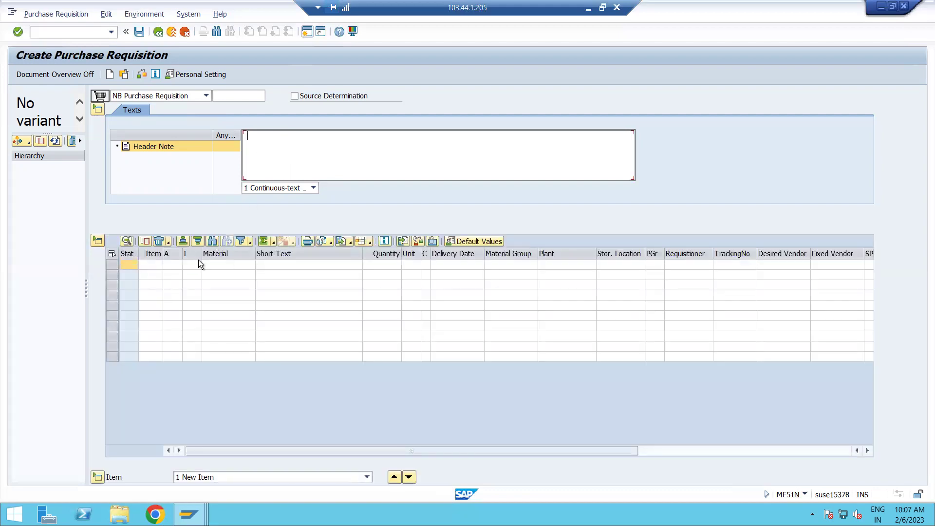
{"action": "left_click", "coordinate": [232, 266]}
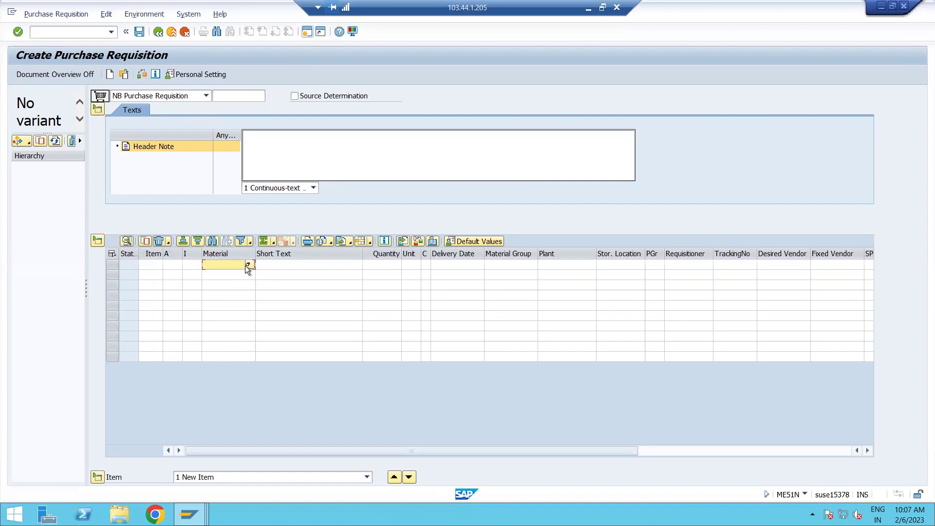
{"action": "left_click", "coordinate": [247, 264]}
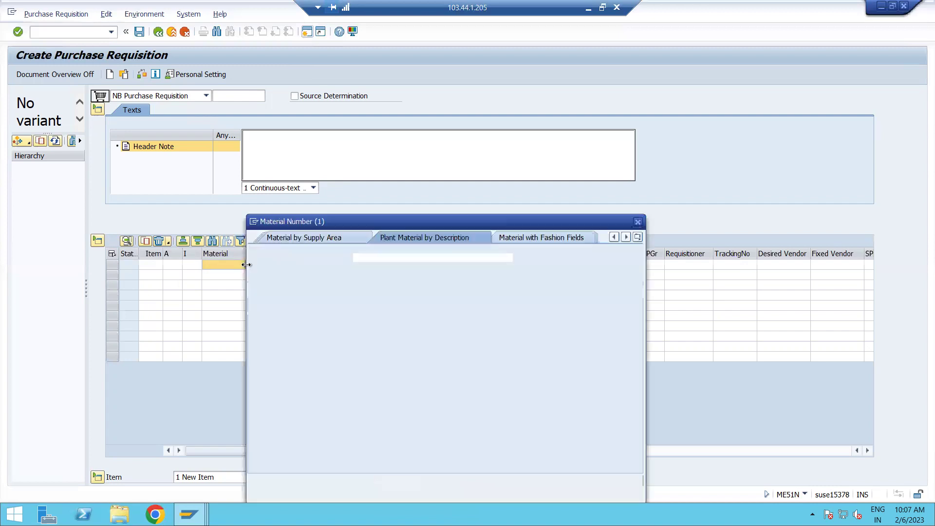
{"action": "left_click_drag", "start_coordinate": [427, 222], "coordinate": [484, 143]}
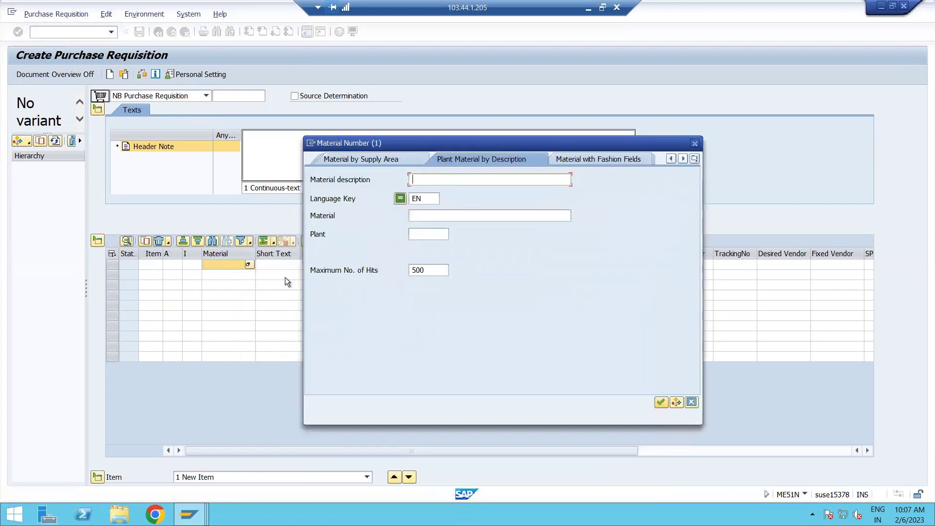
{"action": "left_click", "coordinate": [696, 144]}
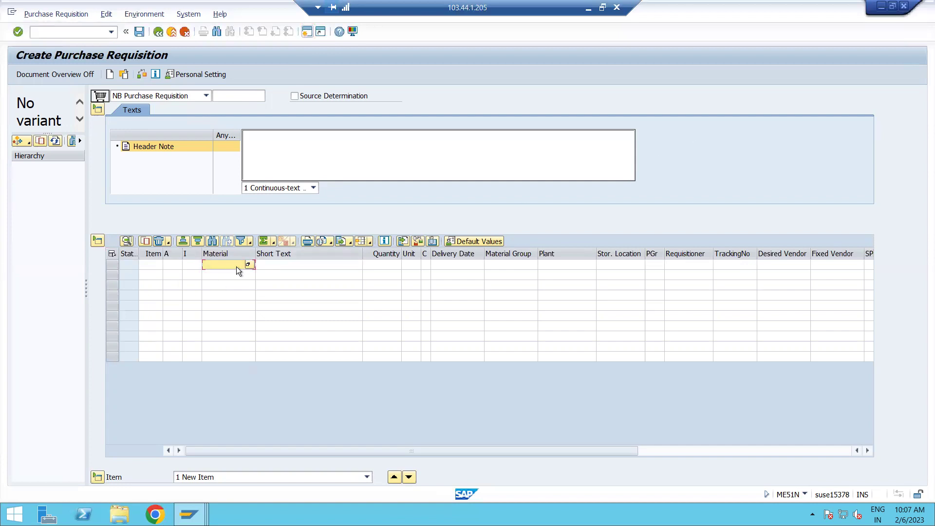
{"action": "left_click", "coordinate": [267, 264]}
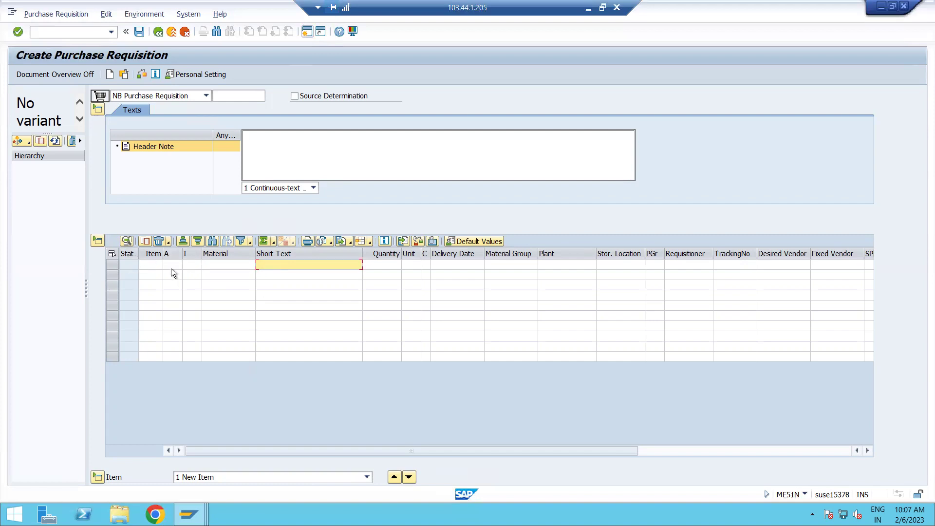
Find the materials of plant 5555 using the Plant Material by Description search and choose LENOVO 1210 for the first item
{"action": "left_click", "coordinate": [244, 265]}
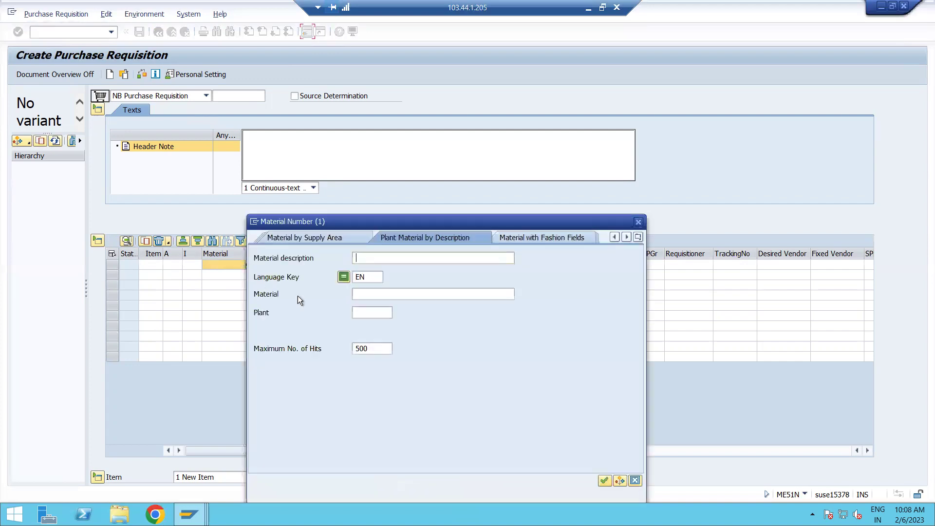
{"action": "left_click", "coordinate": [369, 314]}
{"action": "left_click", "coordinate": [638, 237]}
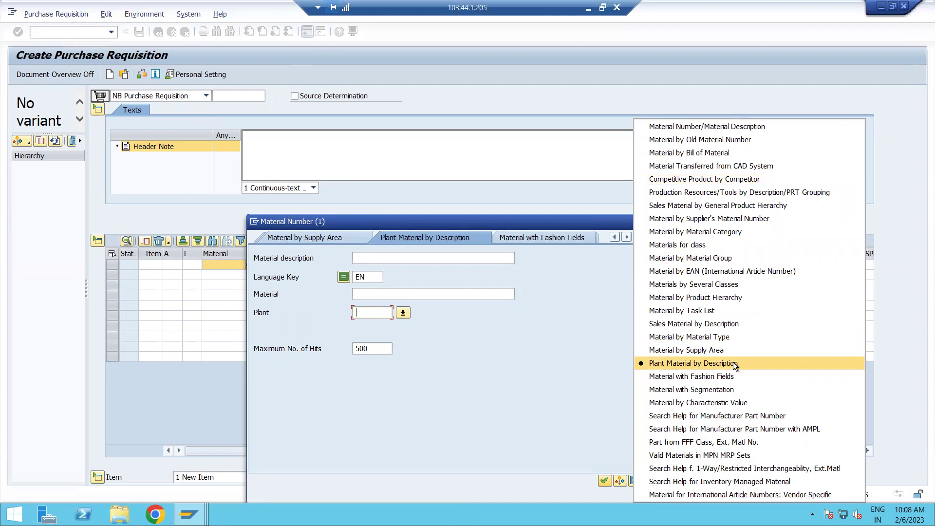
{"action": "left_click", "coordinate": [745, 363]}
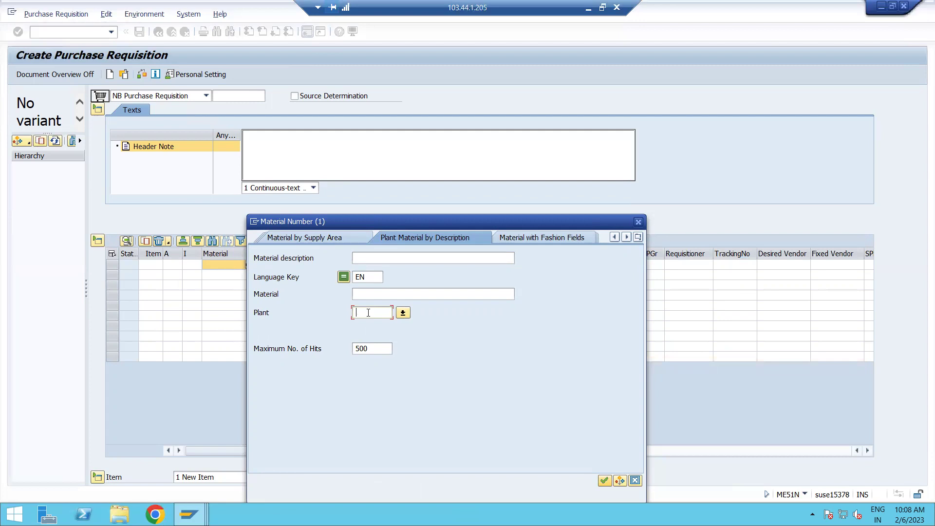
{"action": "type", "text": "5555"}
{"action": "left_click", "coordinate": [603, 481]}
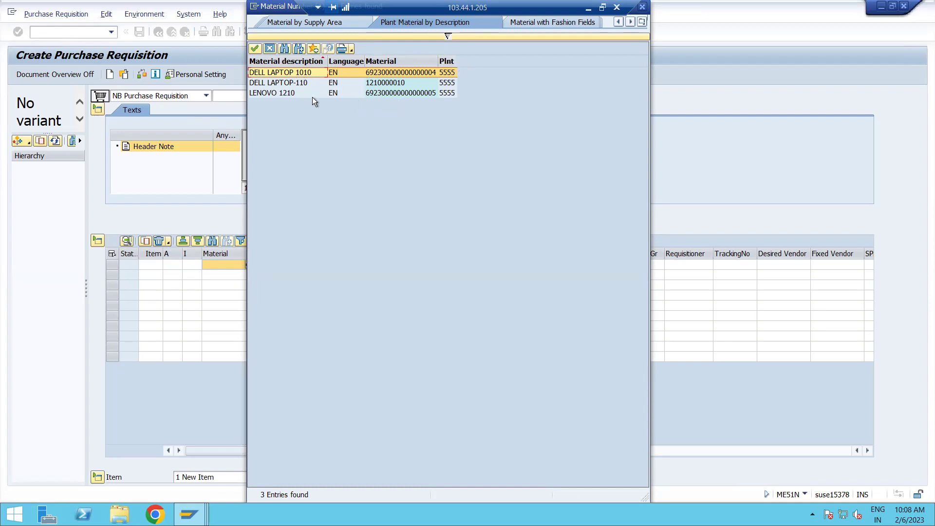
{"action": "double_click", "coordinate": [287, 95]}
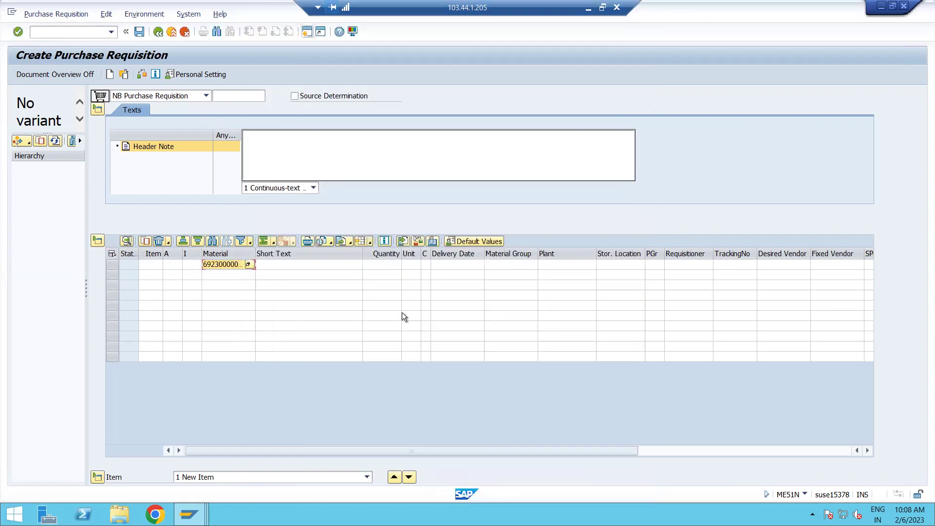
Set the first item's quantity to 100 and its delivery date to 07.03.2023
{"action": "left_click", "coordinate": [388, 265]}
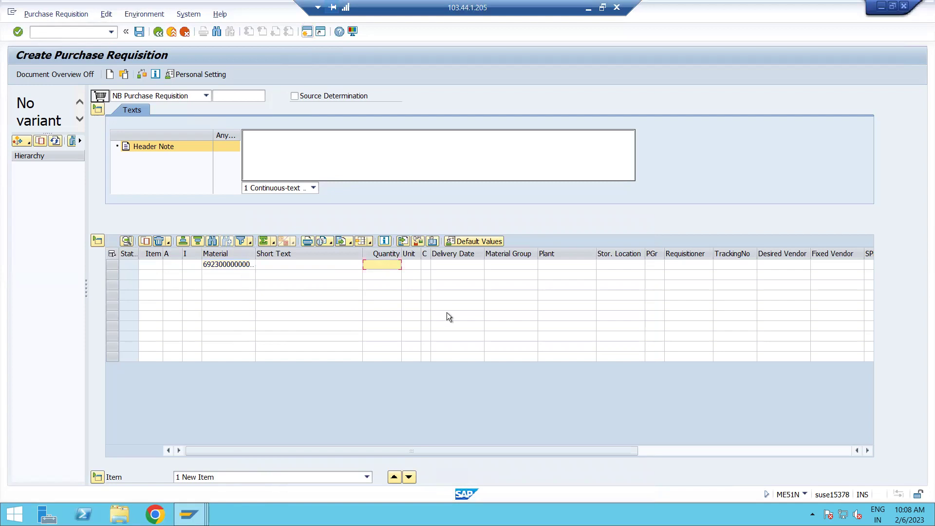
{"action": "type", "text": "100"}
{"action": "left_click", "coordinate": [452, 266]}
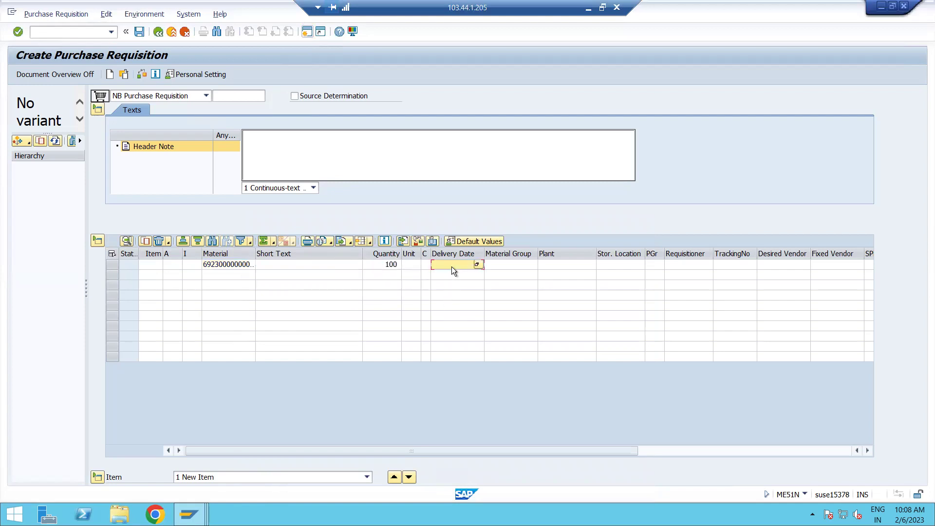
{"action": "left_click", "coordinate": [478, 265]}
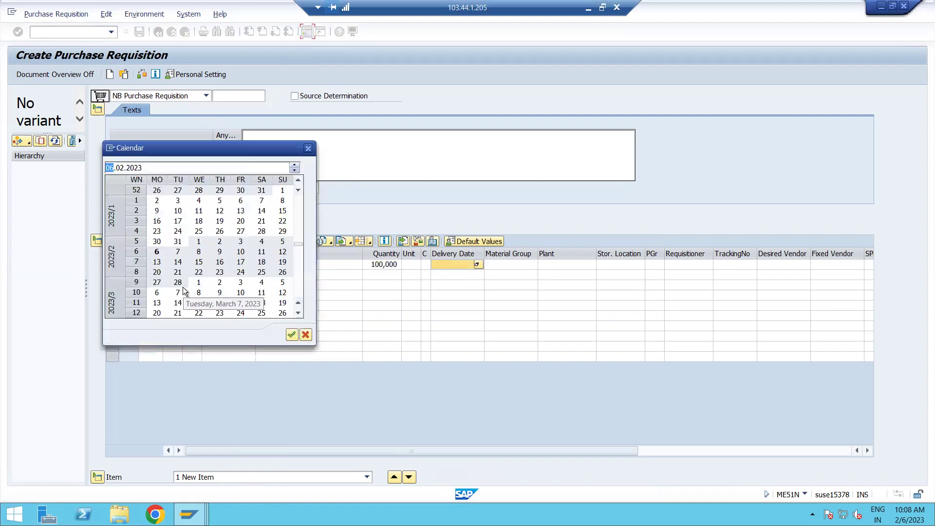
{"action": "double_click", "coordinate": [187, 301]}
Set the first item's plant to 5555 and its purchasing group to 001, and confirm the entries
{"action": "left_click", "coordinate": [563, 267]}
{"action": "type", "text": "5555"}
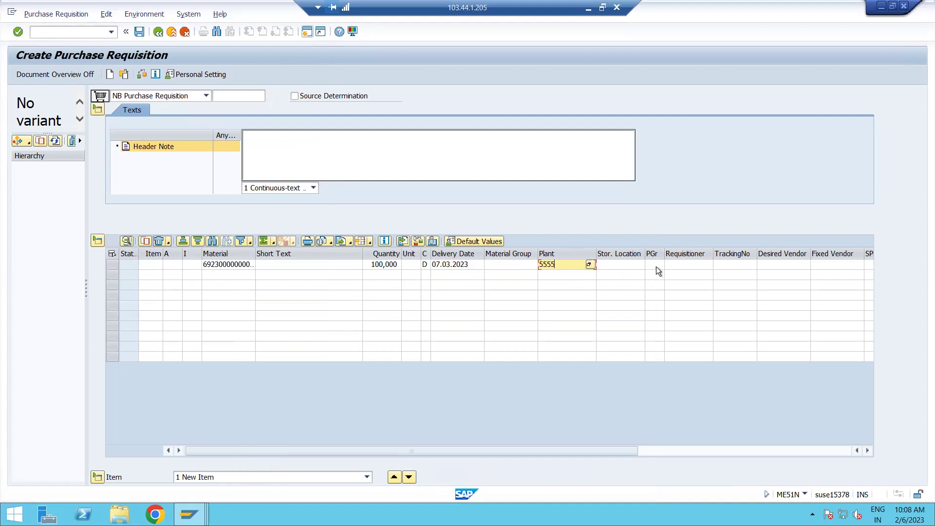
{"action": "left_click", "coordinate": [656, 269]}
{"action": "type", "text": "00"}
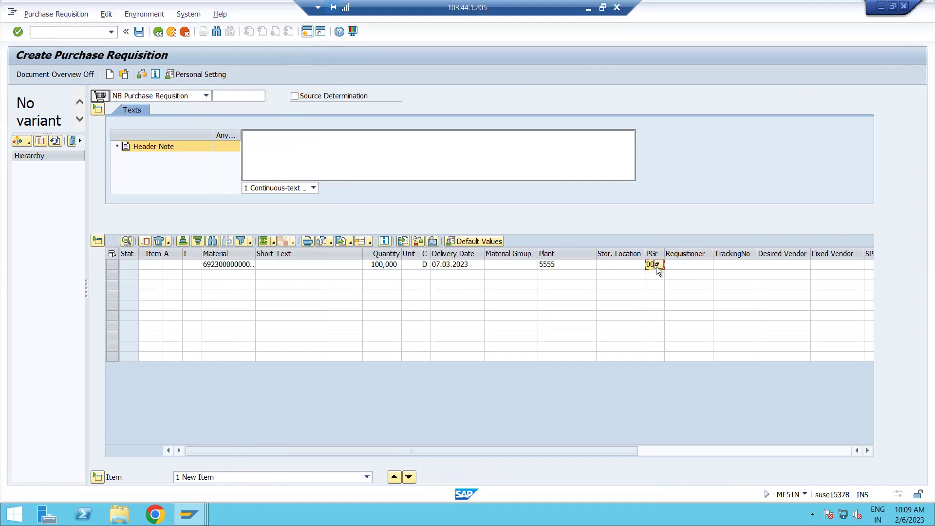
{"action": "key", "text": "Return"}
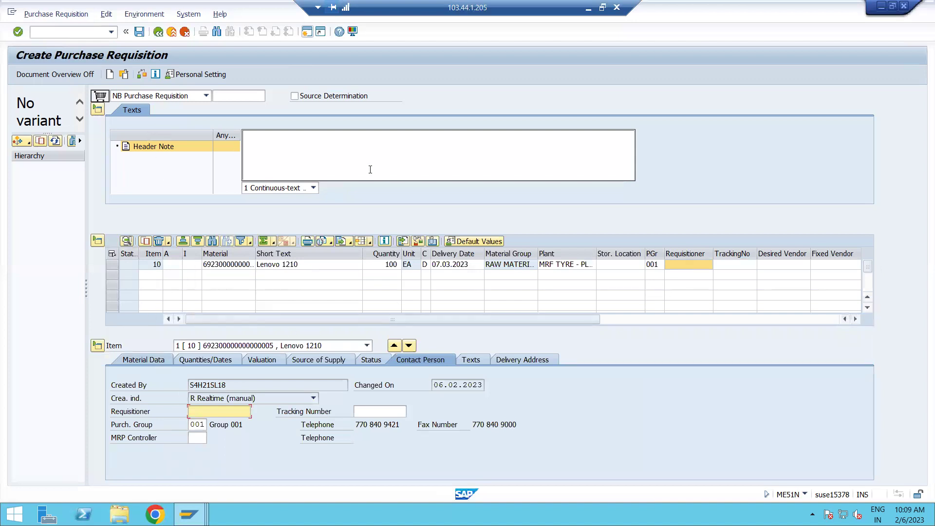
Enter the requisitioner's name for the Lenovo 1210 item
{"action": "left_click", "coordinate": [691, 268]}
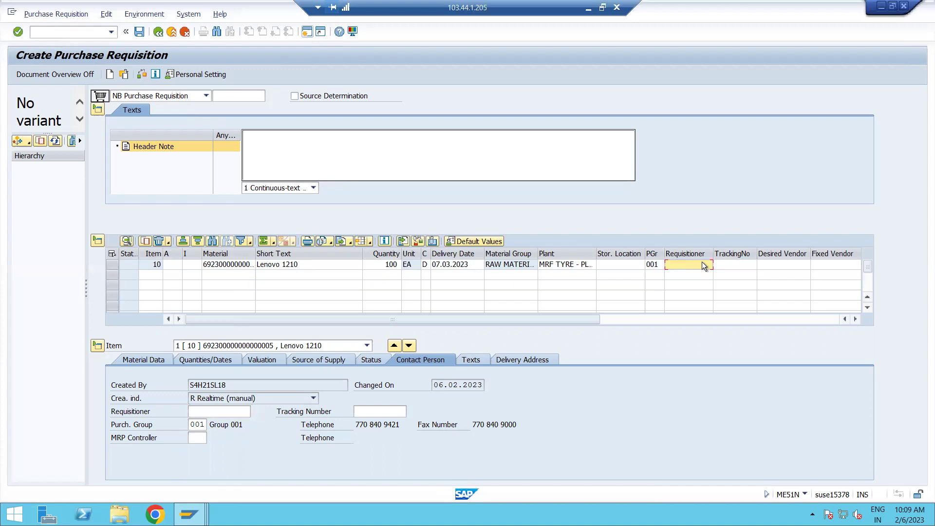
{"action": "type", "text": "Kumar"}
{"action": "key", "text": "Tab"}
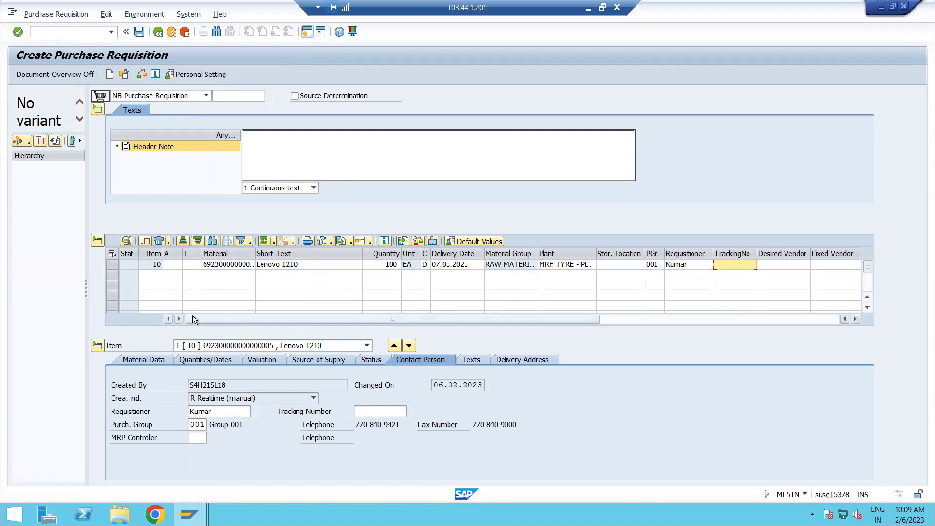
Review the Lenovo 1210 item's material data, quantities and dates, valuation, source of supply, status and contact person details
{"action": "left_click", "coordinate": [142, 359]}
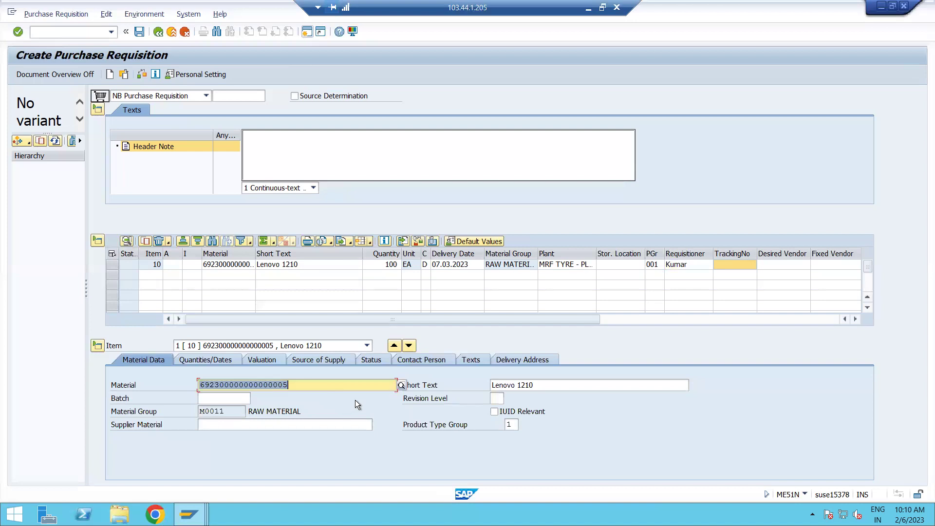
{"action": "left_click", "coordinate": [445, 387]}
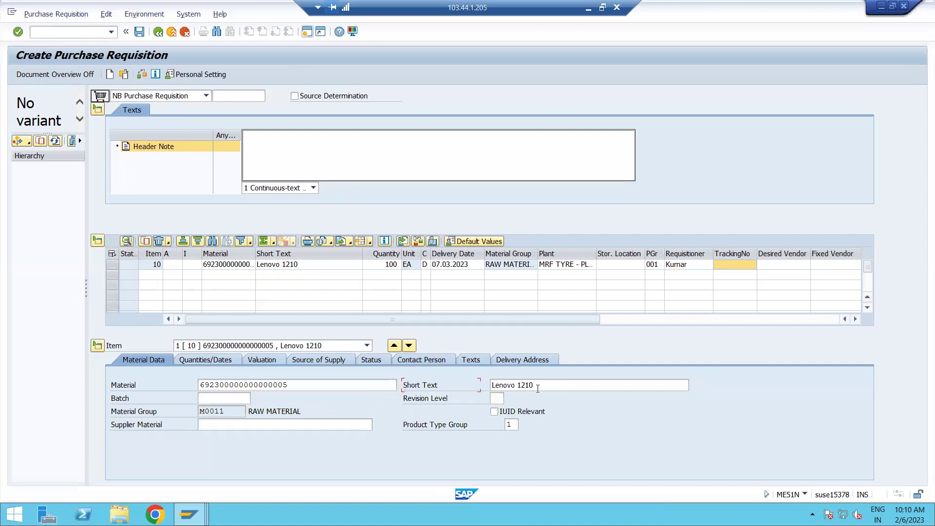
{"action": "left_click", "coordinate": [218, 358]}
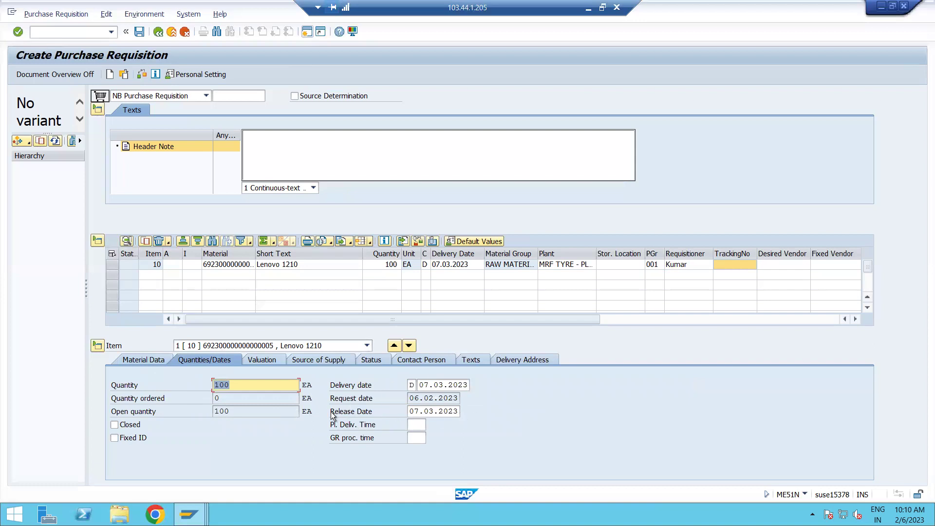
{"action": "left_click", "coordinate": [258, 360]}
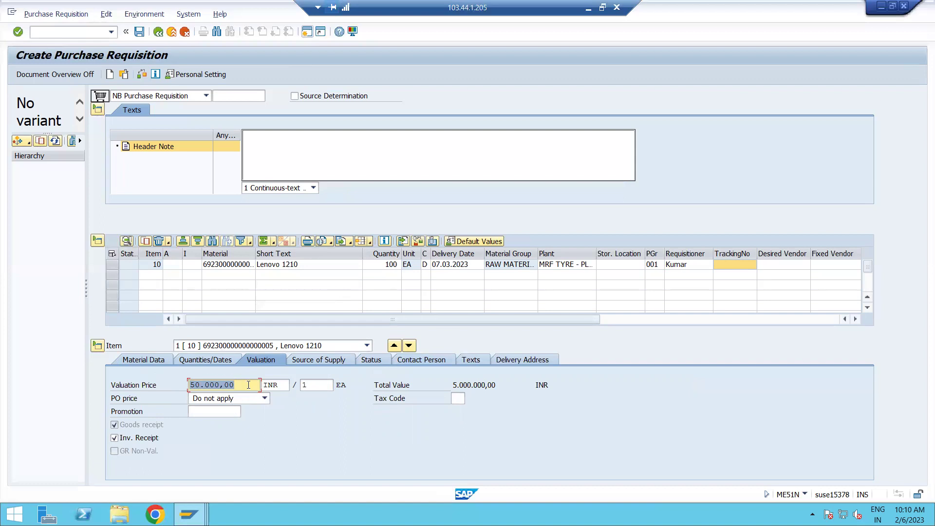
{"action": "left_click", "coordinate": [323, 361]}
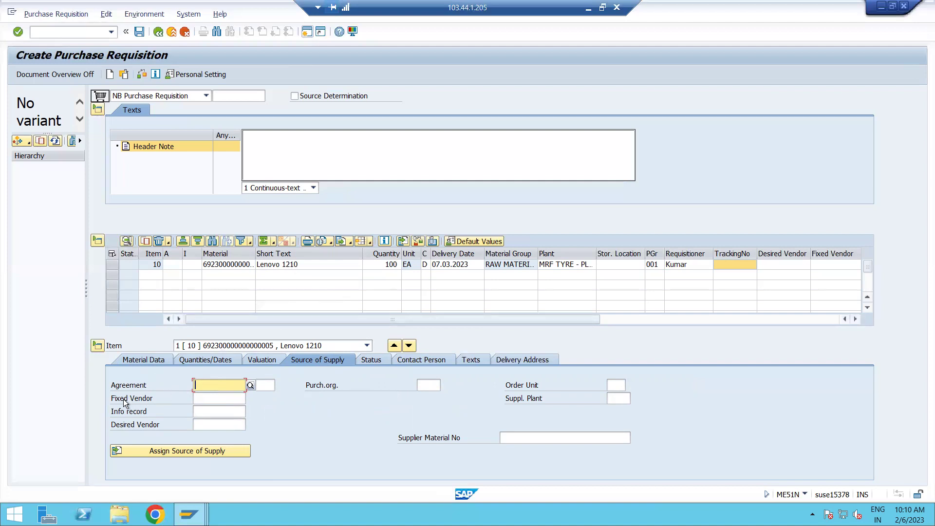
{"action": "key", "text": "Down"}
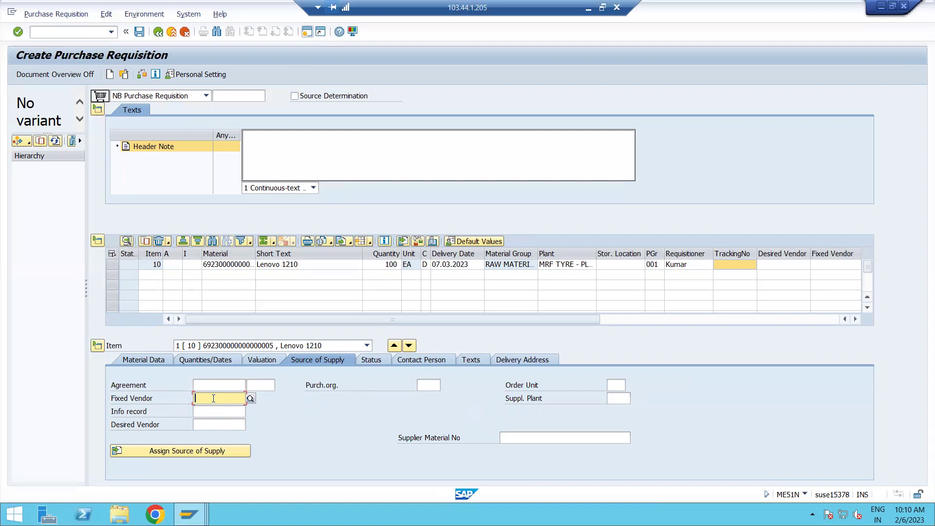
{"action": "left_click", "coordinate": [427, 386]}
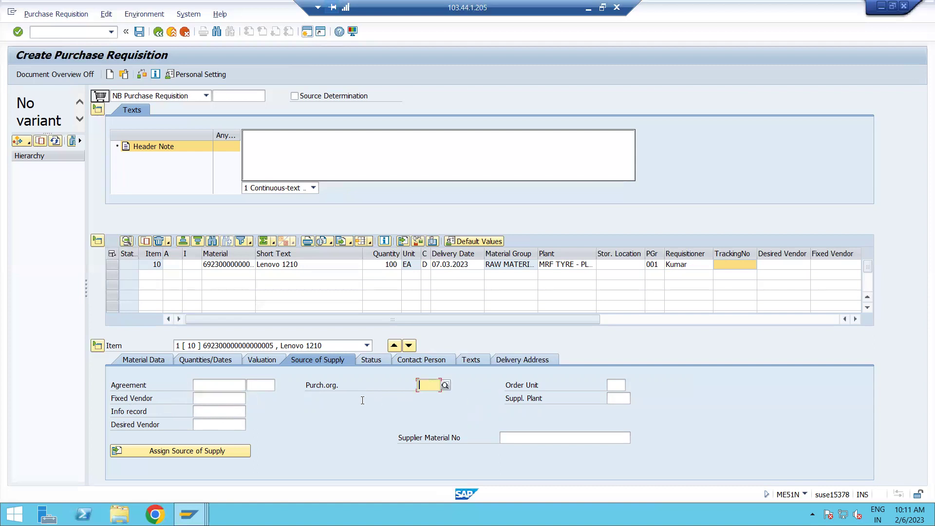
{"action": "left_click", "coordinate": [368, 360]}
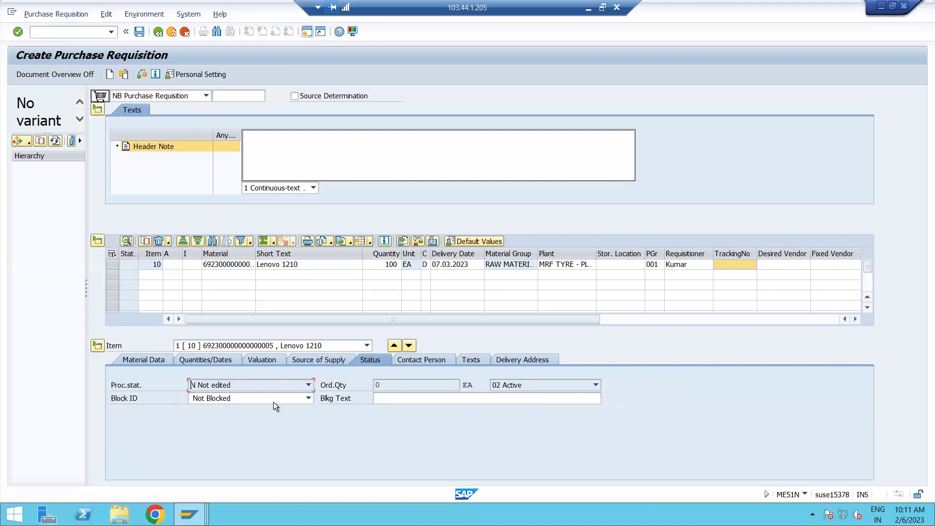
{"action": "left_click", "coordinate": [429, 361]}
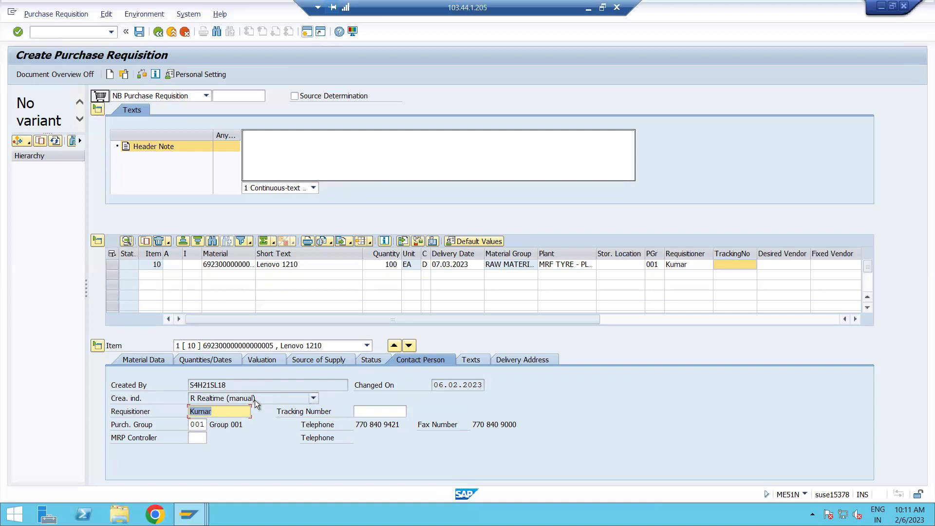
Enter "Product specification" as the item text of the Lenovo 1210 item
{"action": "left_click", "coordinate": [475, 361]}
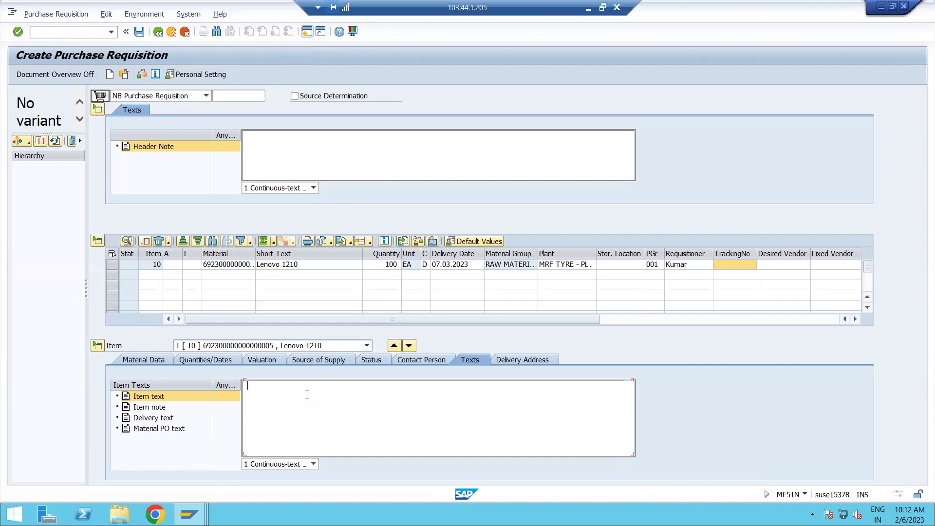
{"action": "type", "text": "Product specificati"}
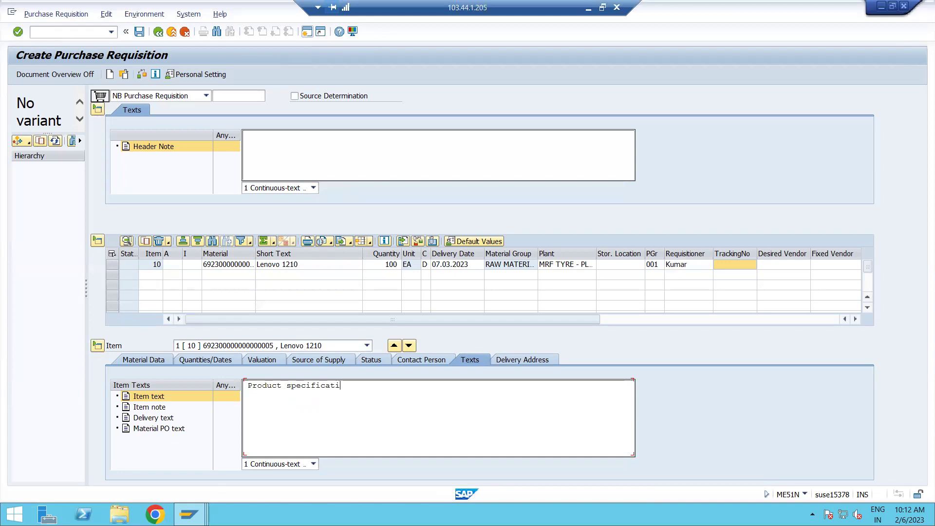
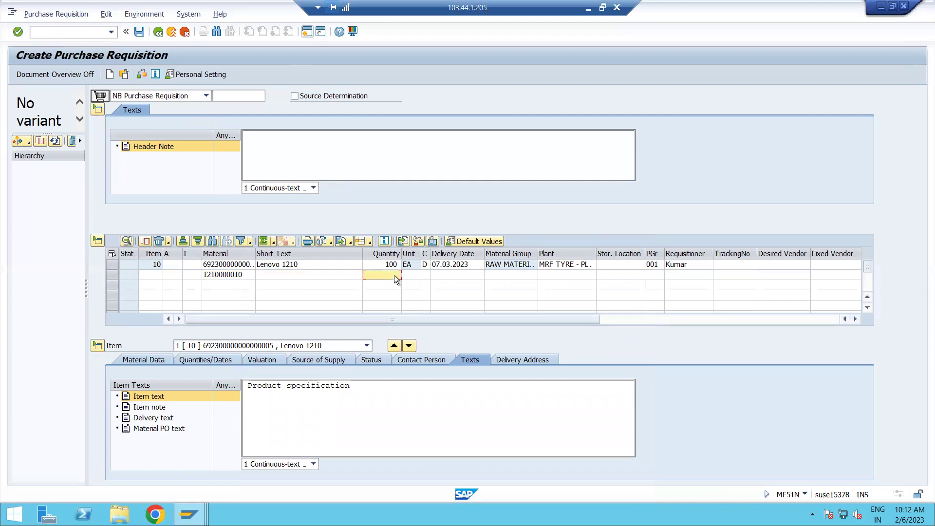
Set the second item's quantity to 50 and its delivery date to 14.03.2023
{"action": "type", "text": "50"}
{"action": "left_click", "coordinate": [478, 274]}
{"action": "left_click", "coordinate": [477, 274]}
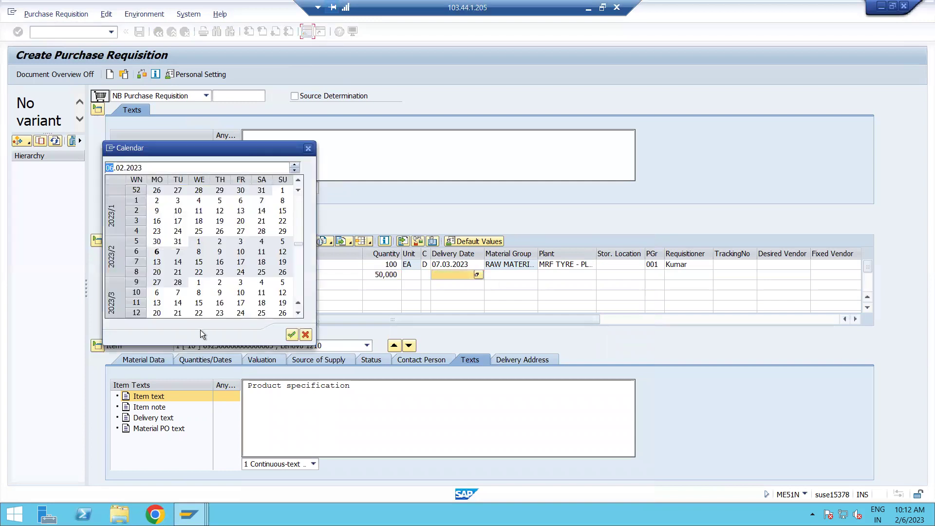
{"action": "double_click", "coordinate": [178, 303]}
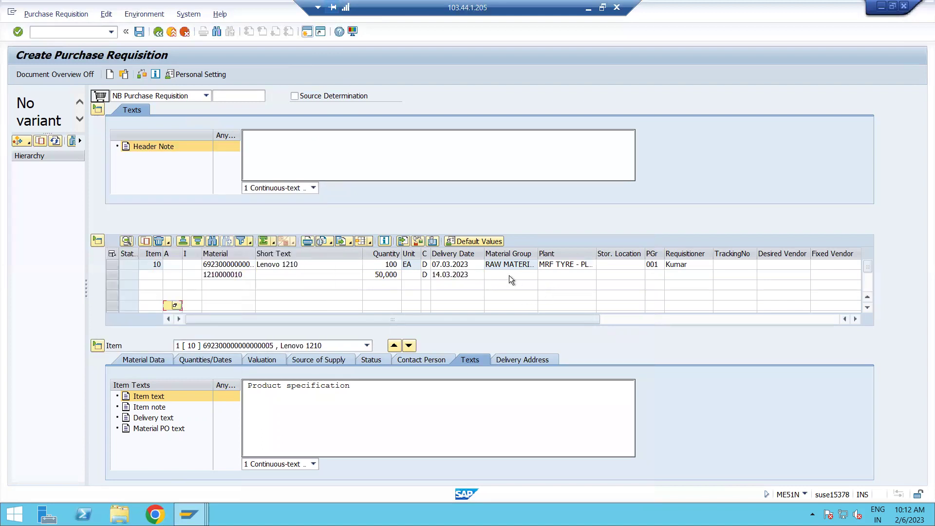
Complete the second item with plant 5555, purchasing group 001 and the requisitioner's name, and confirm the entries
{"action": "left_click", "coordinate": [566, 276]}
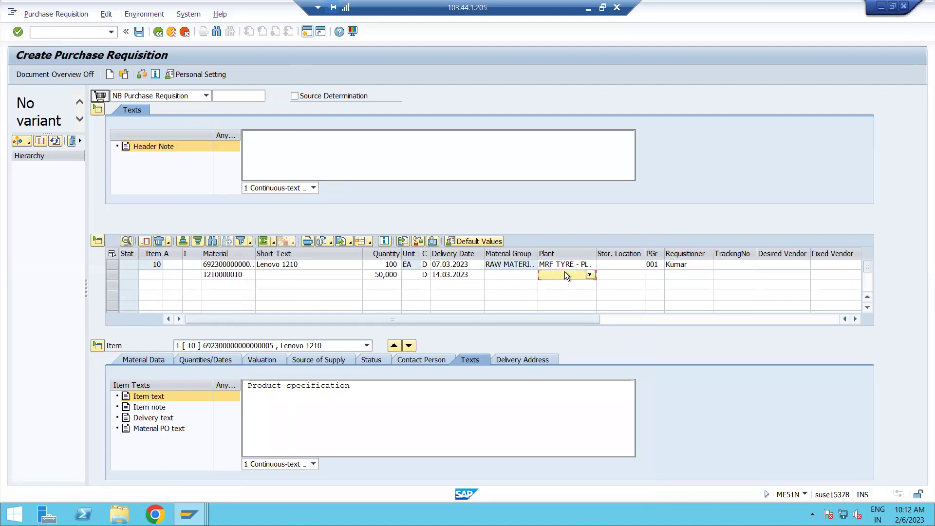
{"action": "type", "text": "5555"}
{"action": "left_click", "coordinate": [644, 276]}
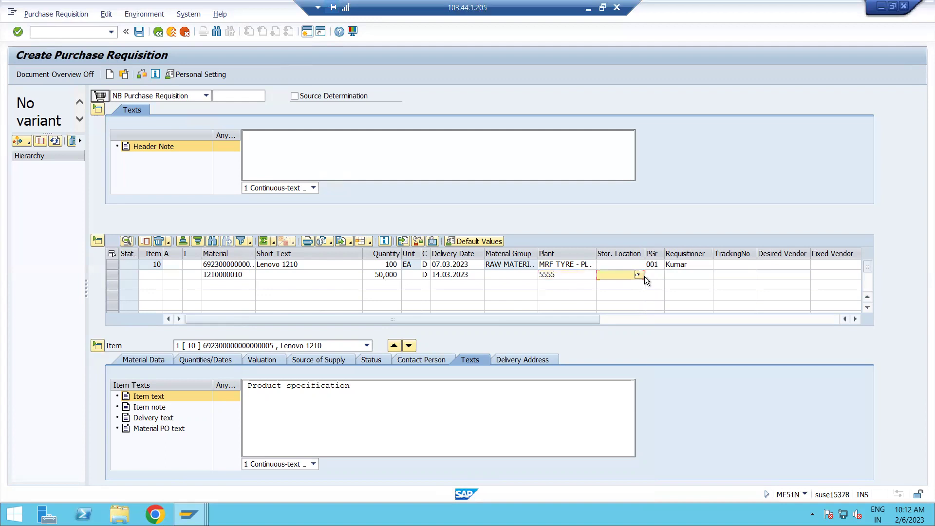
{"action": "key", "text": "Tab"}
{"action": "type", "text": "001"}
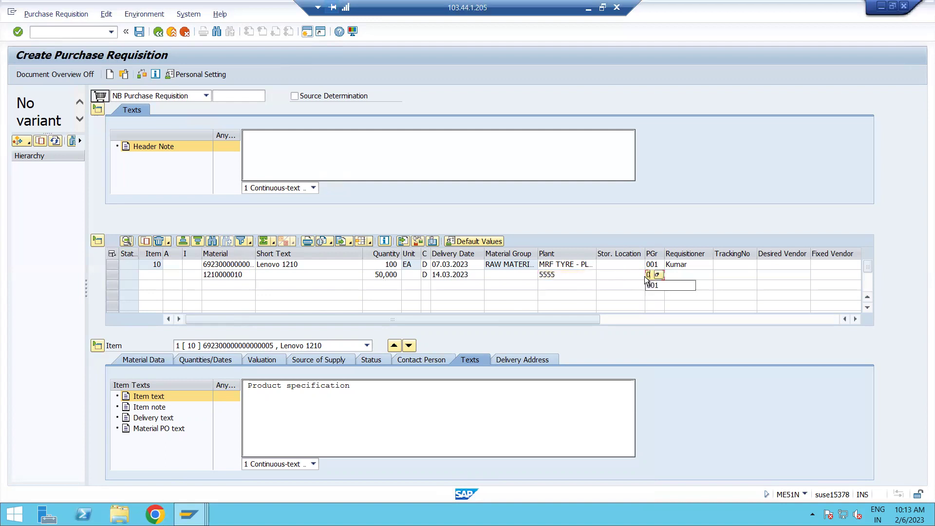
{"action": "key", "text": "Tab"}
{"action": "type", "text": "Kumar"}
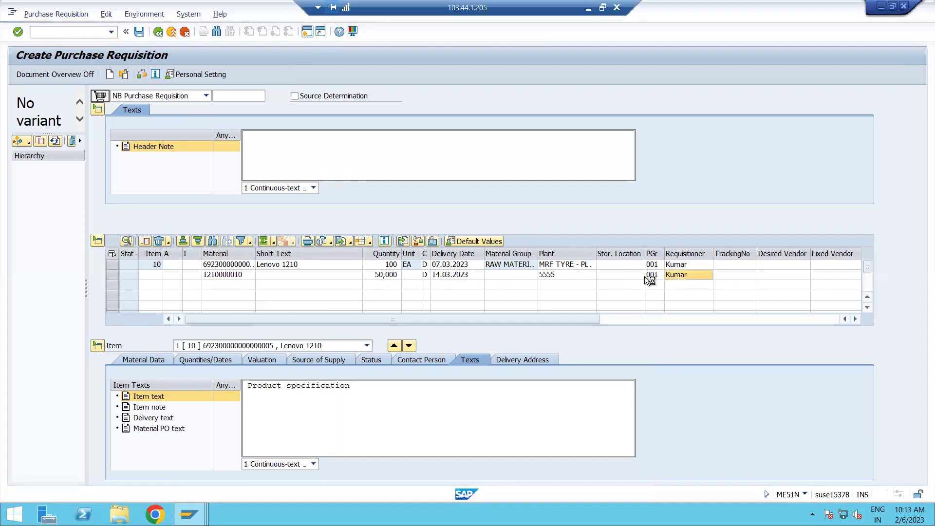
{"action": "key", "text": "Return"}
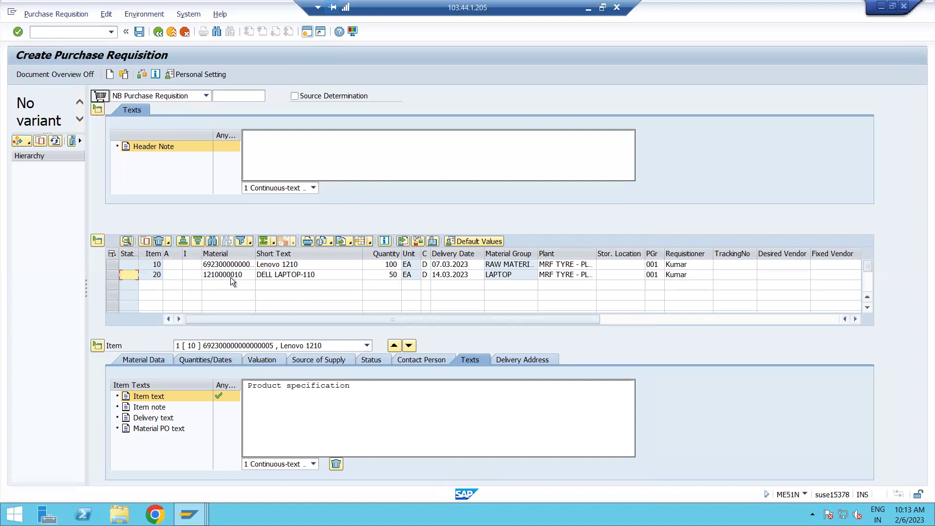
Enter "2nd line item product specification in details" as the item text of the DELL LAPTOP-110 item
{"action": "left_click", "coordinate": [366, 387]}
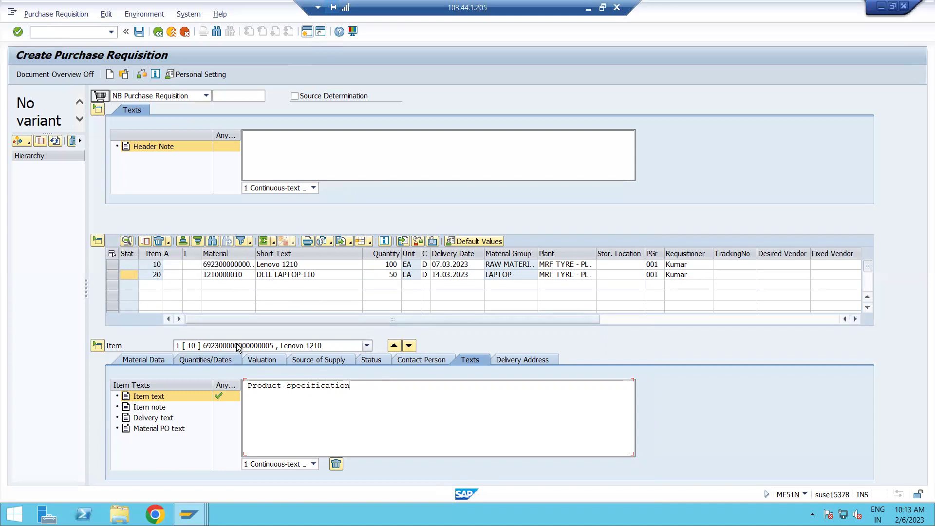
{"action": "left_click", "coordinate": [409, 345]}
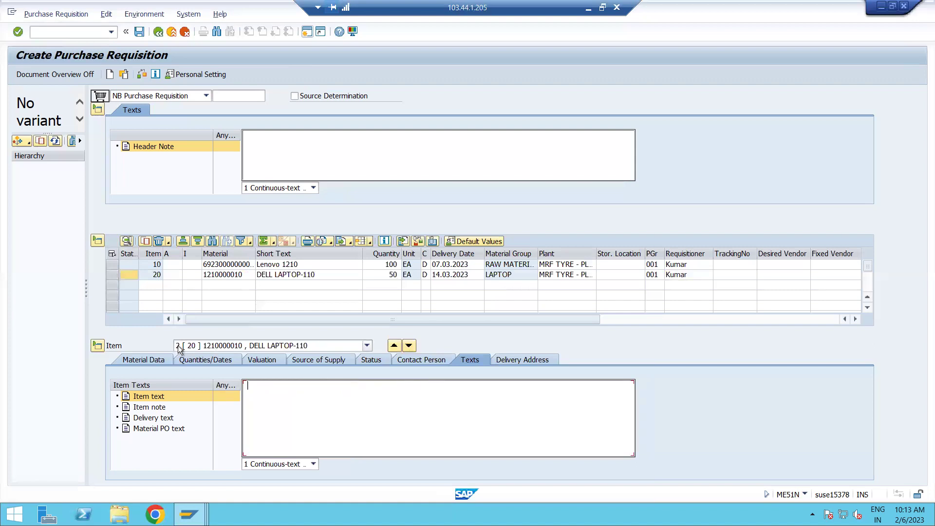
{"action": "type", "text": "2nd line item product specification in details"}
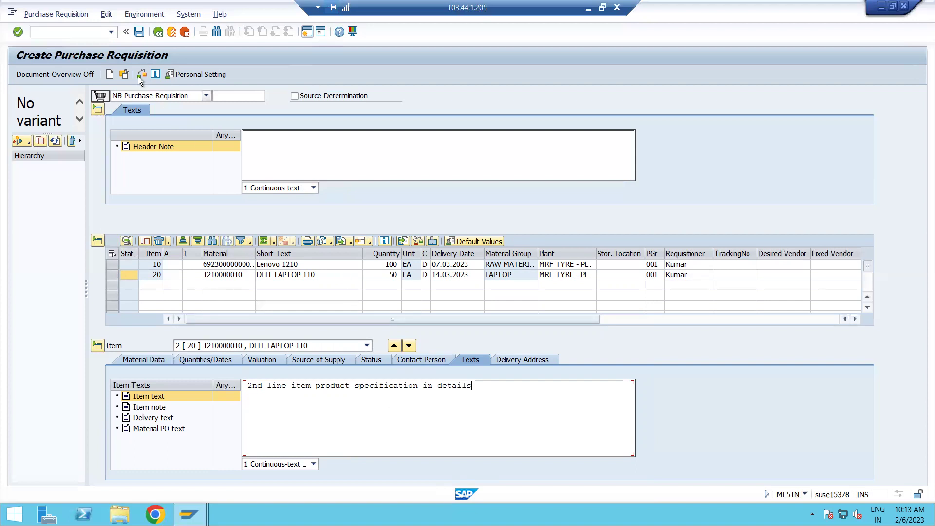
Save the purchase requisition, view the details of the resulting system message and close them
{"action": "left_click", "coordinate": [138, 33]}
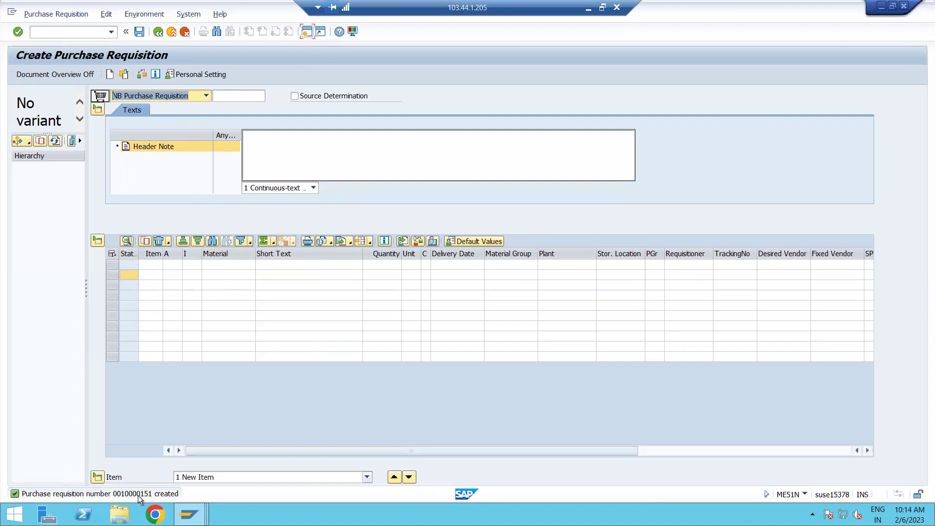
{"action": "double_click", "coordinate": [138, 495]}
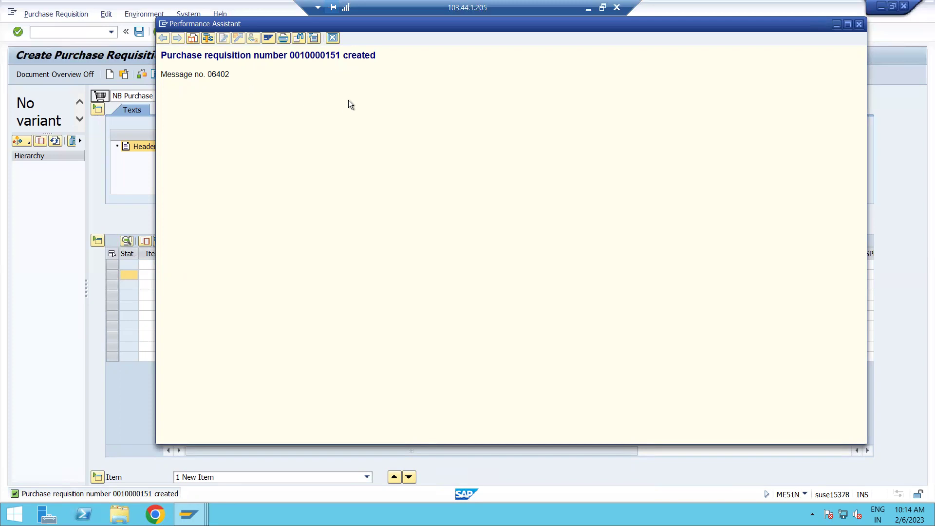
{"action": "left_click", "coordinate": [333, 38]}
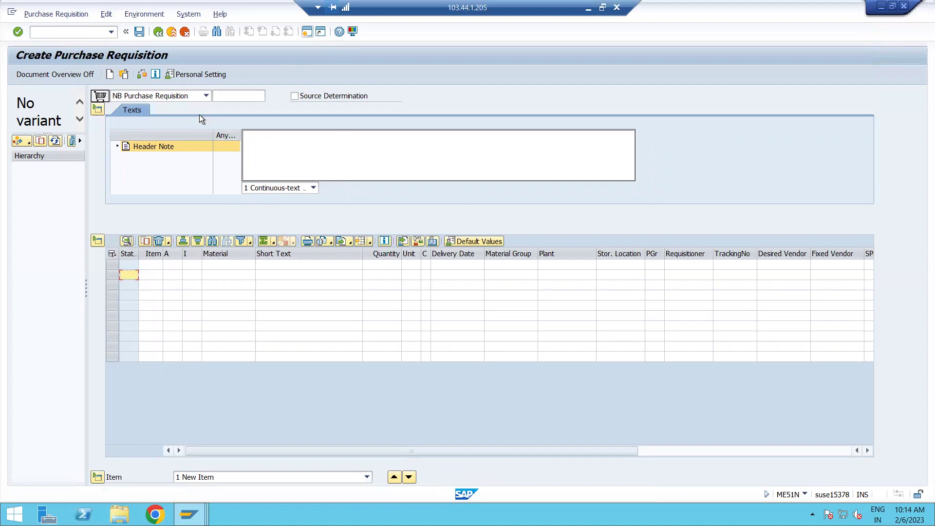
{"action": "left_click", "coordinate": [51, 34]}
{"action": "type", "text": "me52N"}
{"action": "key", "text": "BackSpace"}
{"action": "key", "text": "BackSpace"}
{"action": "key", "text": "BackSpace"}
{"action": "key", "text": "BackSpace"}
{"action": "key", "text": "BackSpace"}
Open the purchase requisition just saved and switch it from display to change mode
{"action": "left_click", "coordinate": [124, 74]}
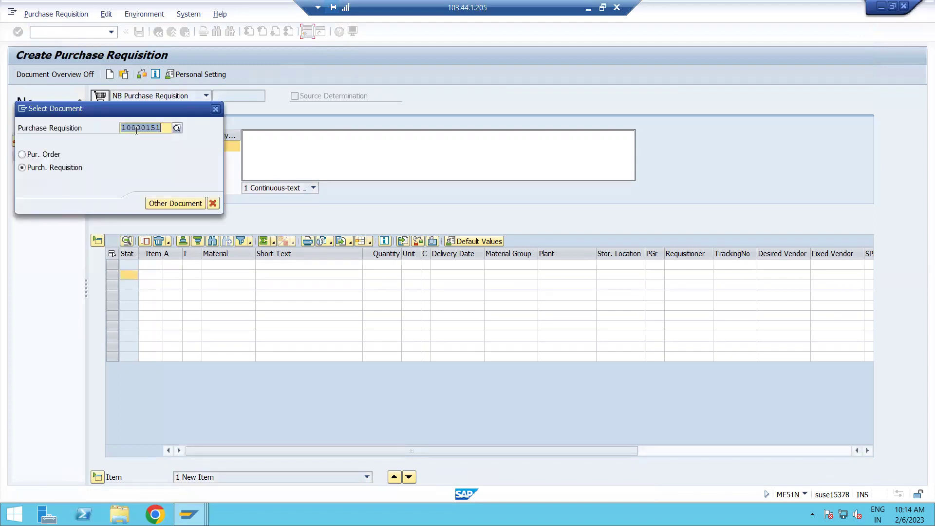
{"action": "key", "text": "Return"}
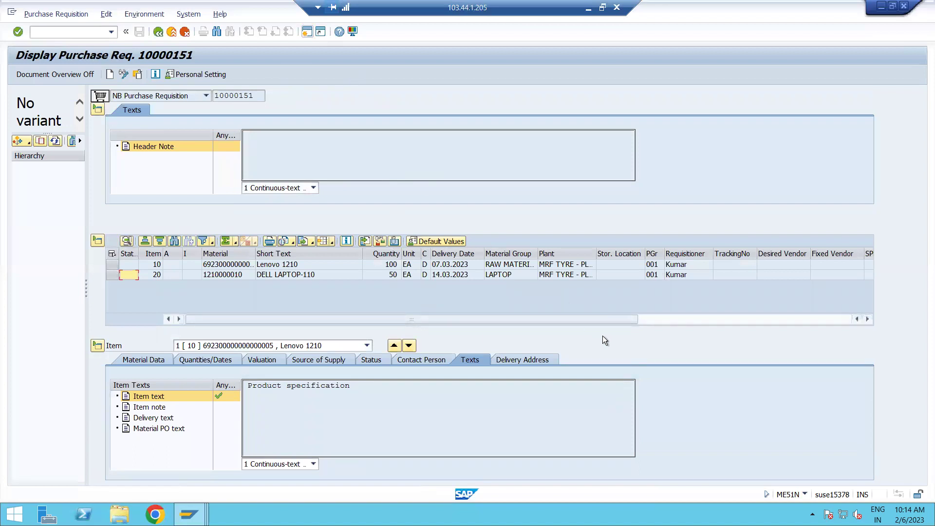
{"action": "left_click", "coordinate": [122, 75]}
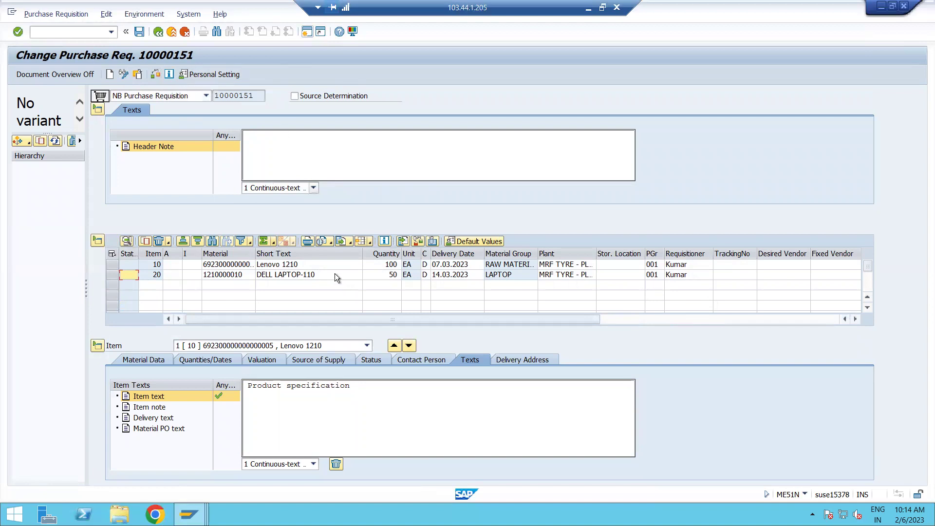
Set the quantity of the DELL LAPTOP-110 item to 10 and save the purchase requisition
{"action": "left_click", "coordinate": [388, 275]}
{"action": "key", "text": "Delete"}
{"action": "key", "text": "Delete"}
{"action": "type", "text": "10"}
{"action": "key", "text": "Return"}
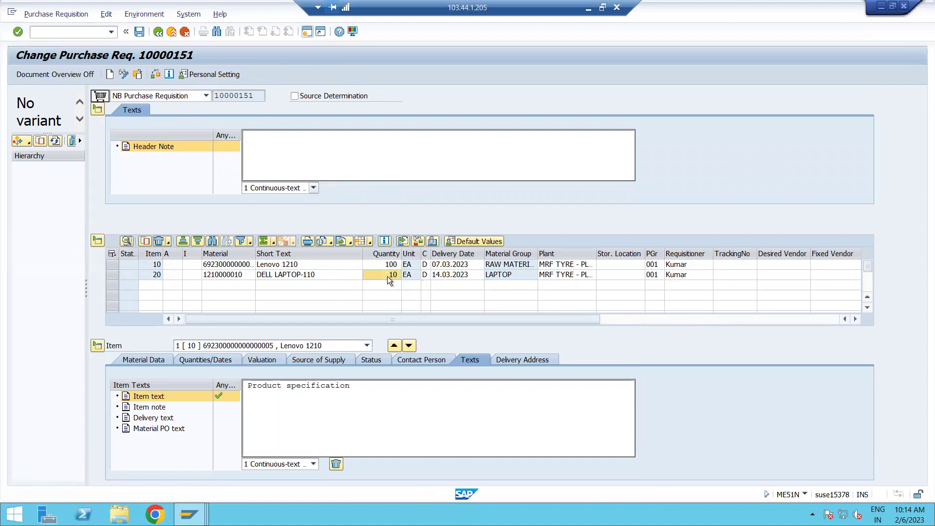
{"action": "left_click", "coordinate": [140, 32]}
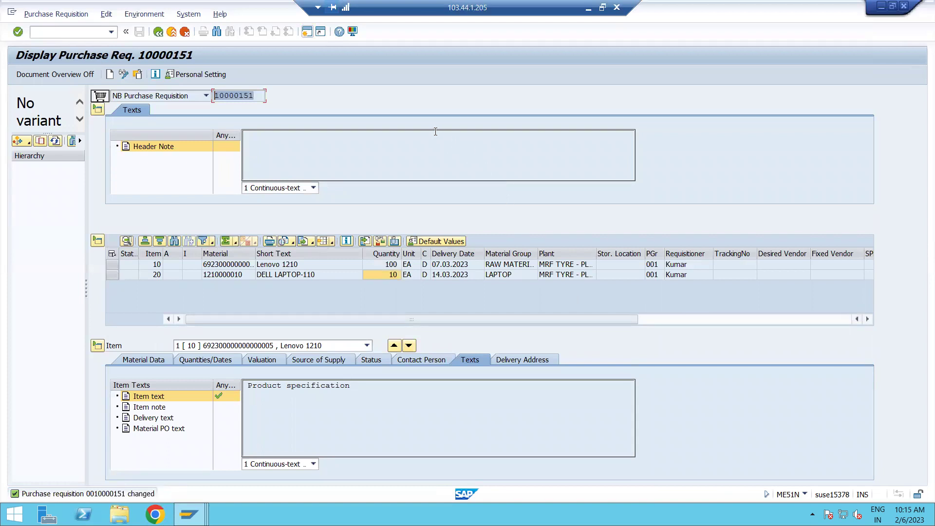
Switch from SAP to the Purchase Requisition (PR) S/4 HANA presentation slide
{"action": "key", "text": "alt+Tab"}
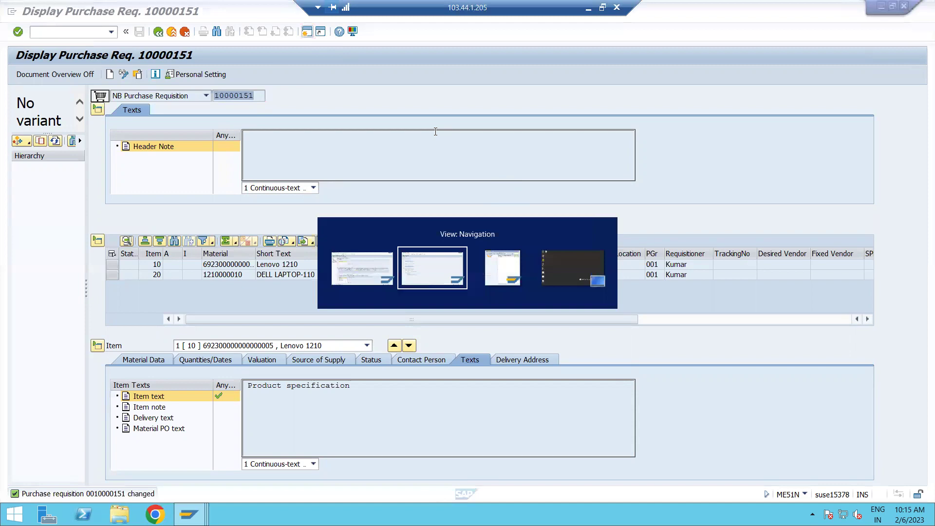
{"action": "key", "text": "alt+Tab"}
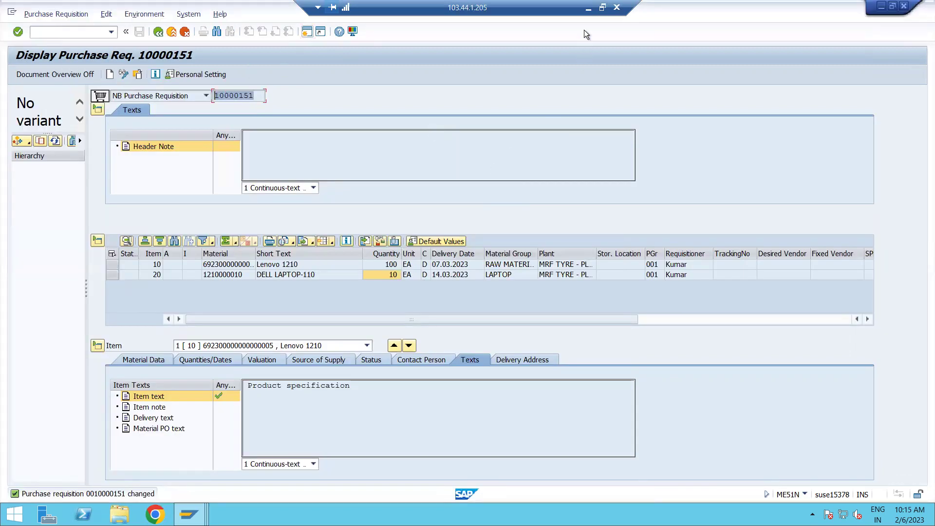
{"action": "key", "text": "alt+Tab"}
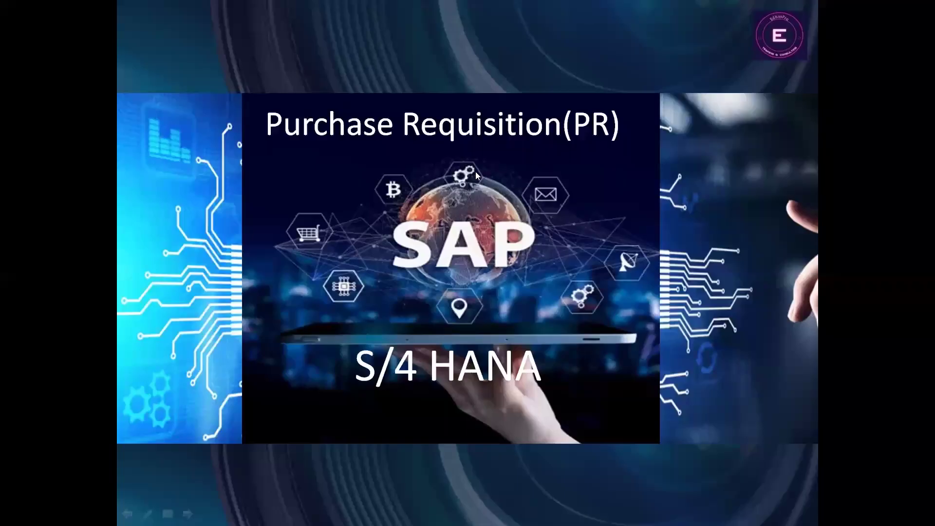